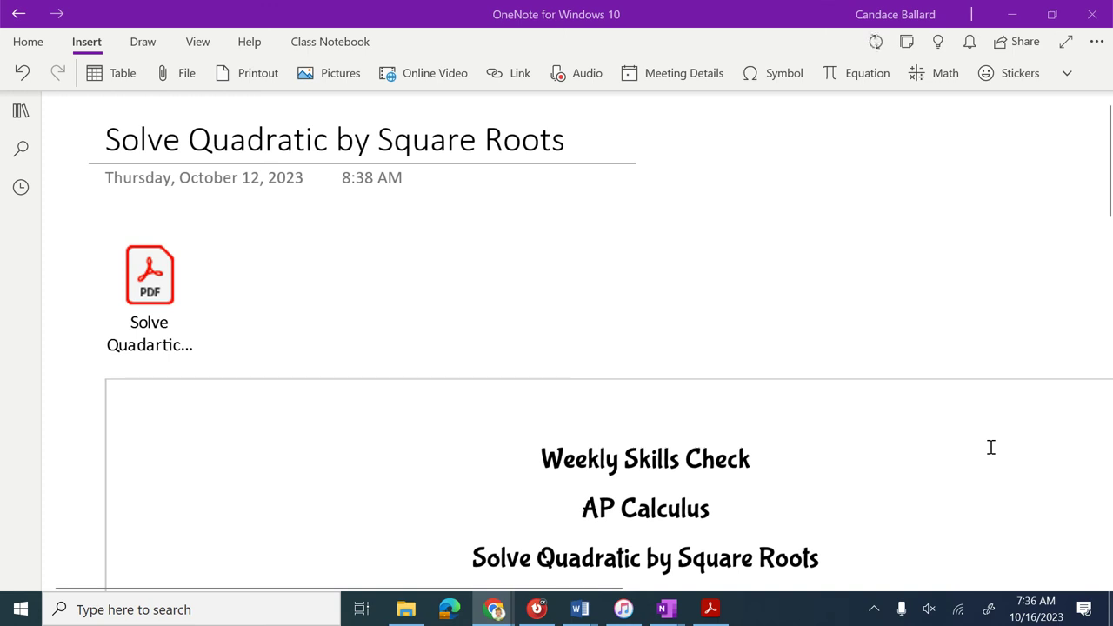
Step: Scroll past the title and PDF attachment to the Solve heading and problem 1, 3x² − 75 = 0
{"action": "scroll", "coordinate": [990, 447], "scroll_direction": "down", "scroll_amount": 3}
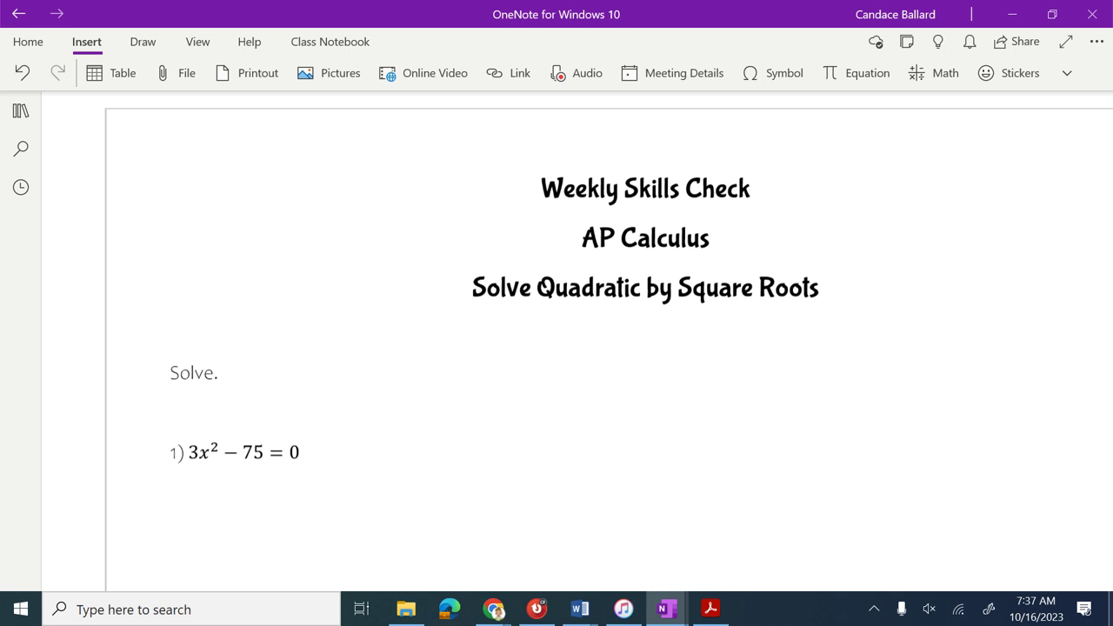
Step: Scroll so problems 1 and 2 (2x² − 24 = 0) are both visible, with inking tools shown
{"action": "scroll", "coordinate": [556, 348], "scroll_direction": "down", "scroll_amount": 4}
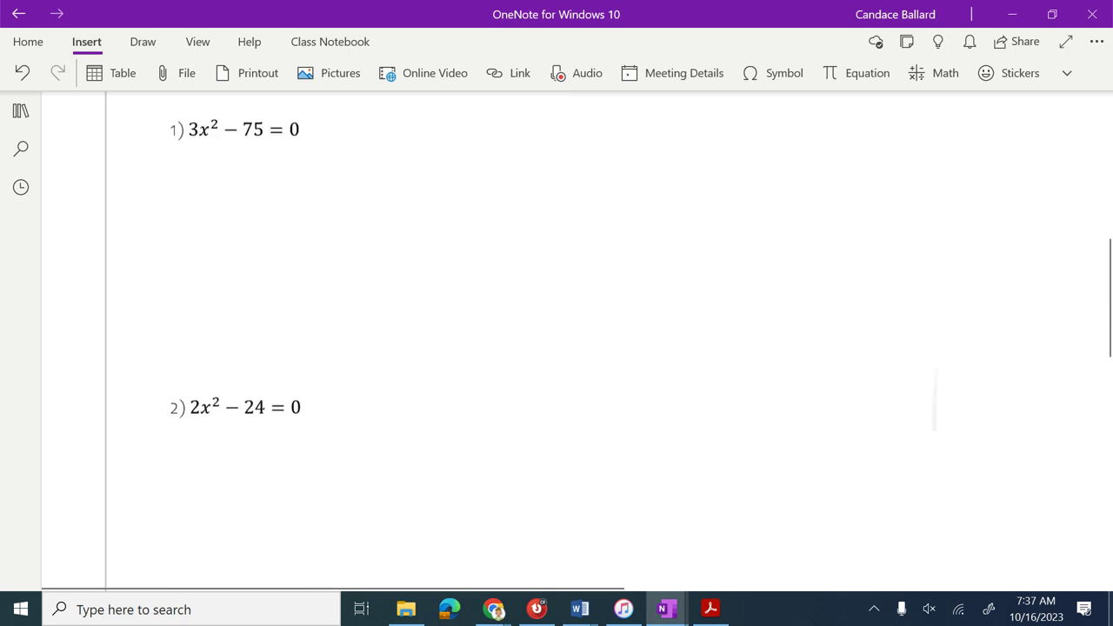
{"action": "scroll", "coordinate": [557, 348], "scroll_direction": "up", "scroll_amount": 3}
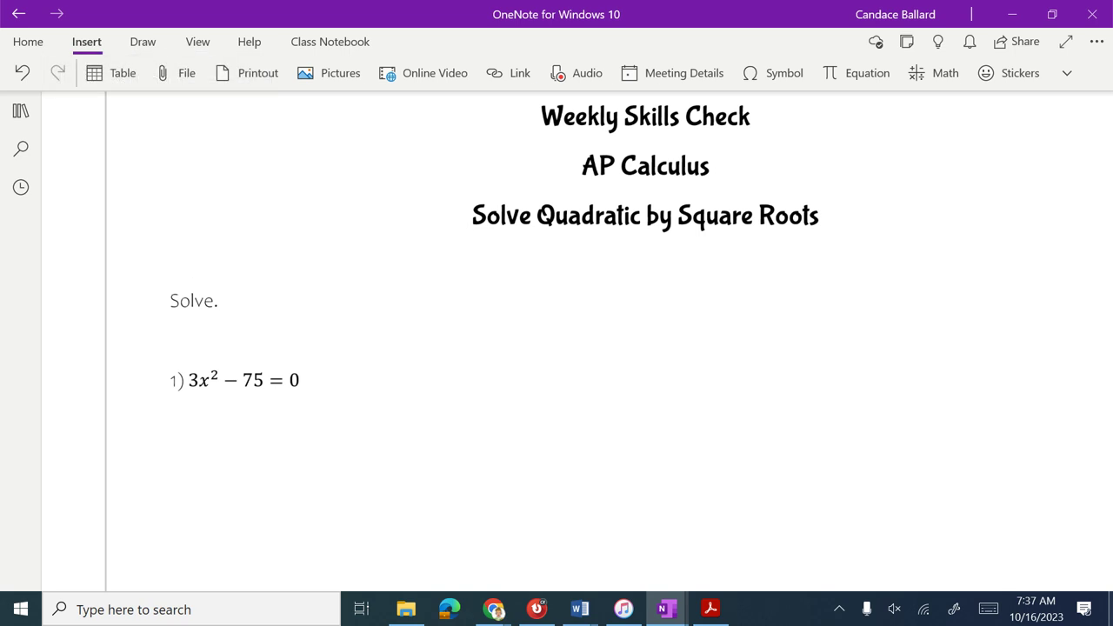
{"action": "scroll", "coordinate": [576, 340], "scroll_direction": "down", "scroll_amount": 3}
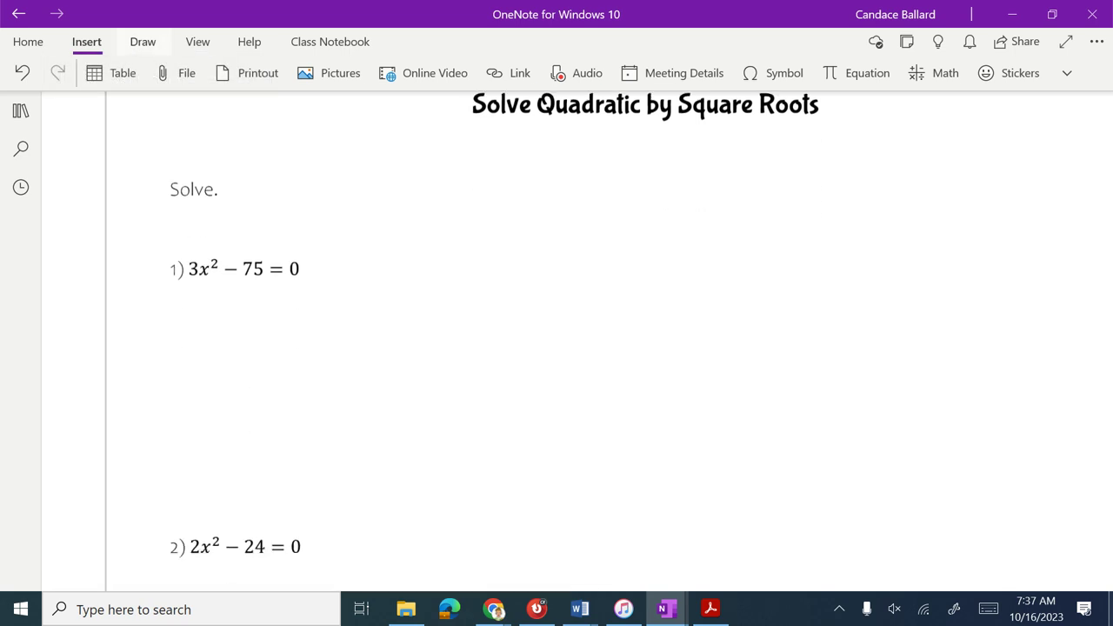
{"action": "left_click", "coordinate": [143, 41]}
Step: With the dark blue pen, handwrite 3x² = 75 beneath problem 1
{"action": "left_click", "coordinate": [480, 69]}
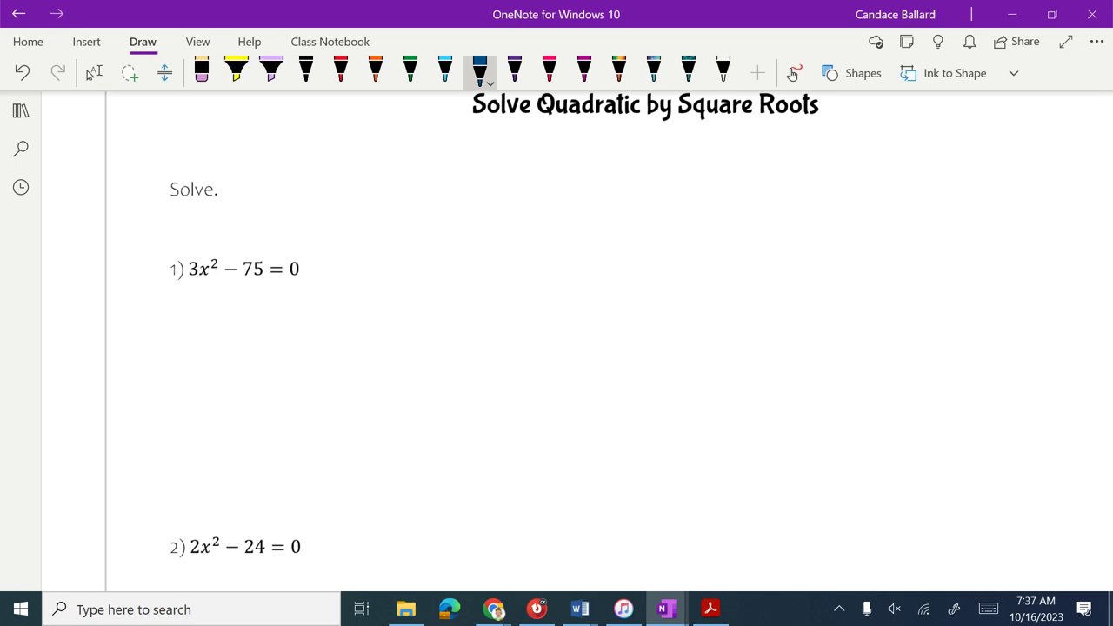
{"action": "mouse_move", "coordinate": [209, 307]}
{"action": "left_mouse_down"}
{"action": "mouse_move", "coordinate": [209, 338]}
{"action": "mouse_move", "coordinate": [247, 332]}
{"action": "left_mouse_up"}
{"action": "mouse_move", "coordinate": [246, 313]}
{"action": "left_mouse_down"}
{"action": "mouse_move", "coordinate": [231, 333]}
{"action": "mouse_move", "coordinate": [287, 314]}
{"action": "left_mouse_up"}
{"action": "left_click_drag", "start_coordinate": [270, 327], "coordinate": [309, 328]}
{"action": "mouse_move", "coordinate": [328, 301]}
{"action": "left_mouse_down"}
{"action": "mouse_move", "coordinate": [326, 328]}
{"action": "mouse_move", "coordinate": [355, 294]}
{"action": "left_mouse_up"}
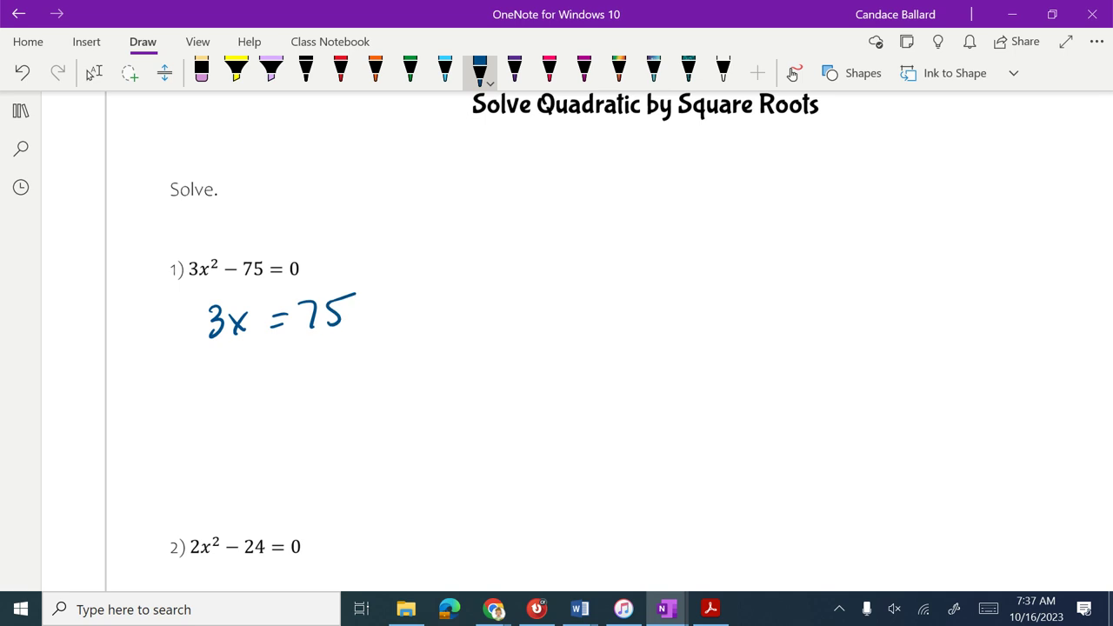
{"action": "left_click_drag", "start_coordinate": [250, 299], "coordinate": [266, 307]}
Step: Write x² = 25 on the next line and draw square roots over x² and 25
{"action": "mouse_move", "coordinate": [230, 366]}
{"action": "left_mouse_down"}
{"action": "mouse_move", "coordinate": [245, 389]}
{"action": "mouse_move", "coordinate": [229, 394]}
{"action": "left_mouse_up"}
{"action": "left_click_drag", "start_coordinate": [247, 358], "coordinate": [263, 363]}
{"action": "left_click_drag", "start_coordinate": [271, 372], "coordinate": [283, 370]}
{"action": "left_click_drag", "start_coordinate": [269, 384], "coordinate": [336, 381]}
{"action": "left_click_drag", "start_coordinate": [338, 356], "coordinate": [366, 346]}
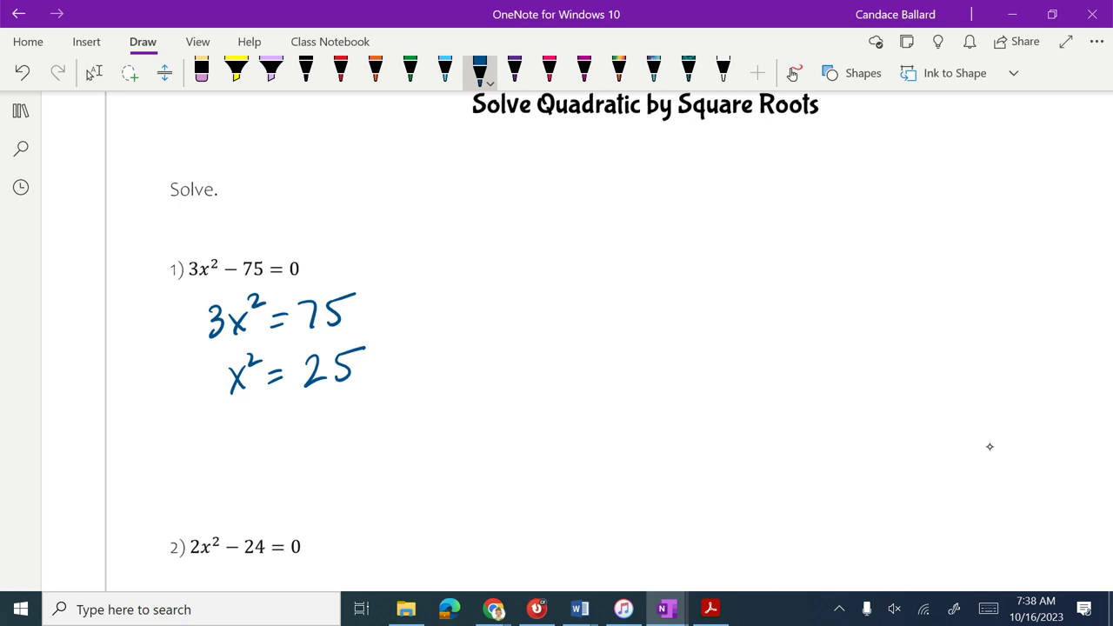
{"action": "mouse_move", "coordinate": [190, 376]}
{"action": "left_mouse_down"}
{"action": "mouse_move", "coordinate": [254, 338]}
{"action": "mouse_move", "coordinate": [290, 382]}
{"action": "mouse_move", "coordinate": [367, 330]}
{"action": "left_mouse_up"}
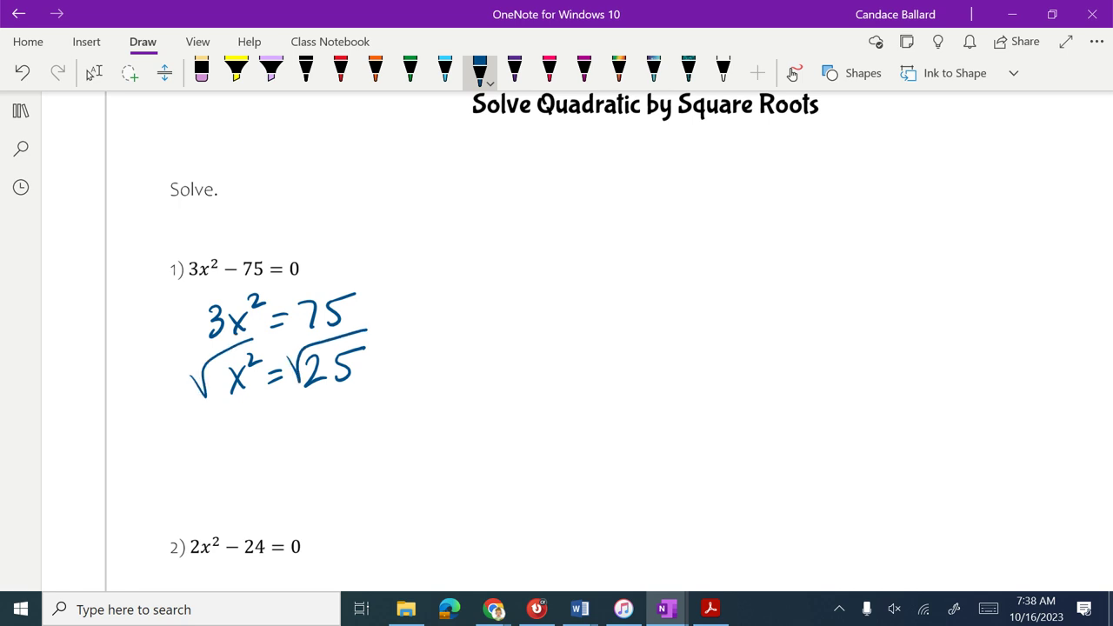
{"action": "mouse_move", "coordinate": [286, 337]}
{"action": "left_mouse_down"}
{"action": "mouse_move", "coordinate": [286, 351]}
{"action": "mouse_move", "coordinate": [295, 342]}
{"action": "left_mouse_up"}
Step: Add ± before √25 and write the answer x = ±5, then scroll down to problem 3
{"action": "left_click_drag", "start_coordinate": [281, 355], "coordinate": [295, 354]}
{"action": "left_click_drag", "start_coordinate": [236, 422], "coordinate": [254, 443]}
{"action": "mouse_move", "coordinate": [253, 420]}
{"action": "left_mouse_down"}
{"action": "mouse_move", "coordinate": [236, 443]}
{"action": "mouse_move", "coordinate": [282, 422]}
{"action": "left_mouse_up"}
{"action": "left_click_drag", "start_coordinate": [268, 432], "coordinate": [305, 422]}
{"action": "mouse_move", "coordinate": [299, 416]}
{"action": "left_mouse_down"}
{"action": "mouse_move", "coordinate": [347, 424]}
{"action": "mouse_move", "coordinate": [326, 435]}
{"action": "left_mouse_up"}
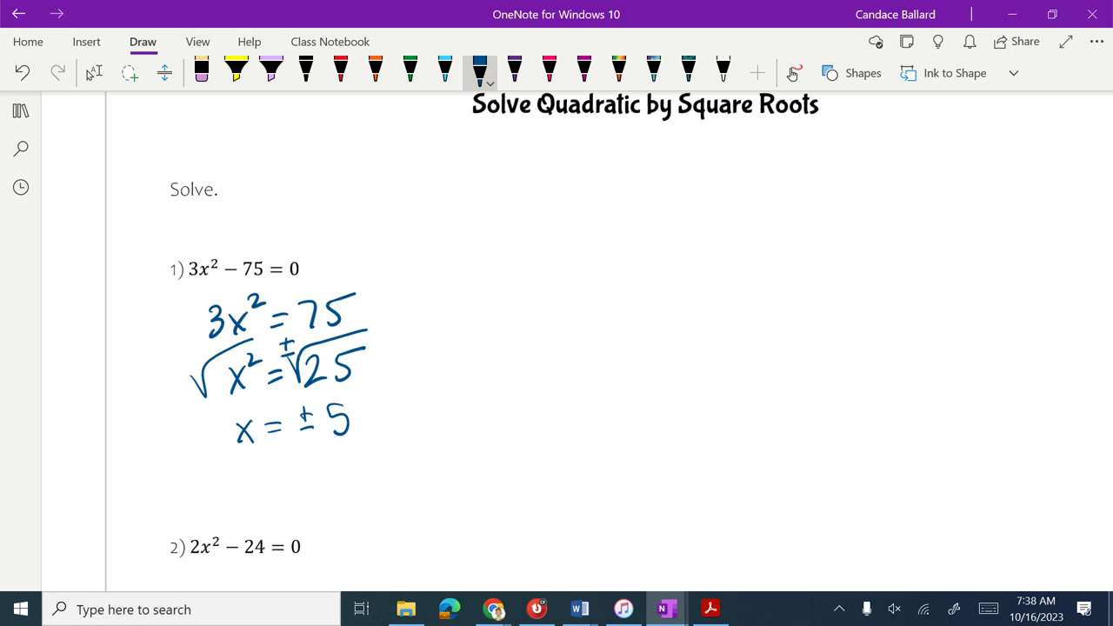
{"action": "left_click", "coordinate": [549, 70]}
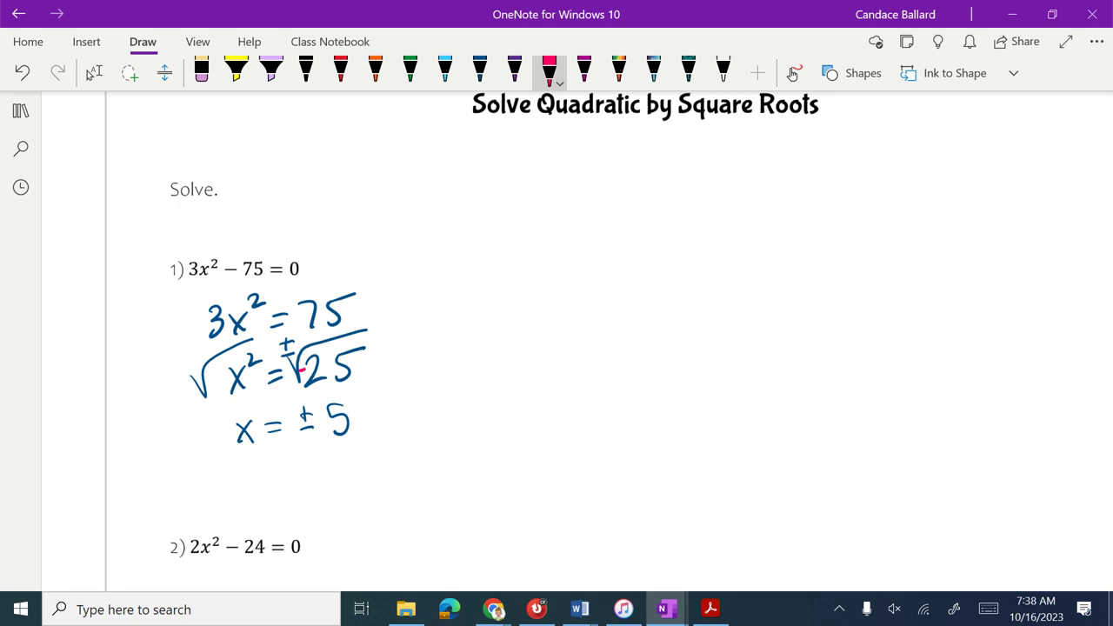
{"action": "scroll", "coordinate": [300, 369], "scroll_direction": "down", "scroll_amount": 5}
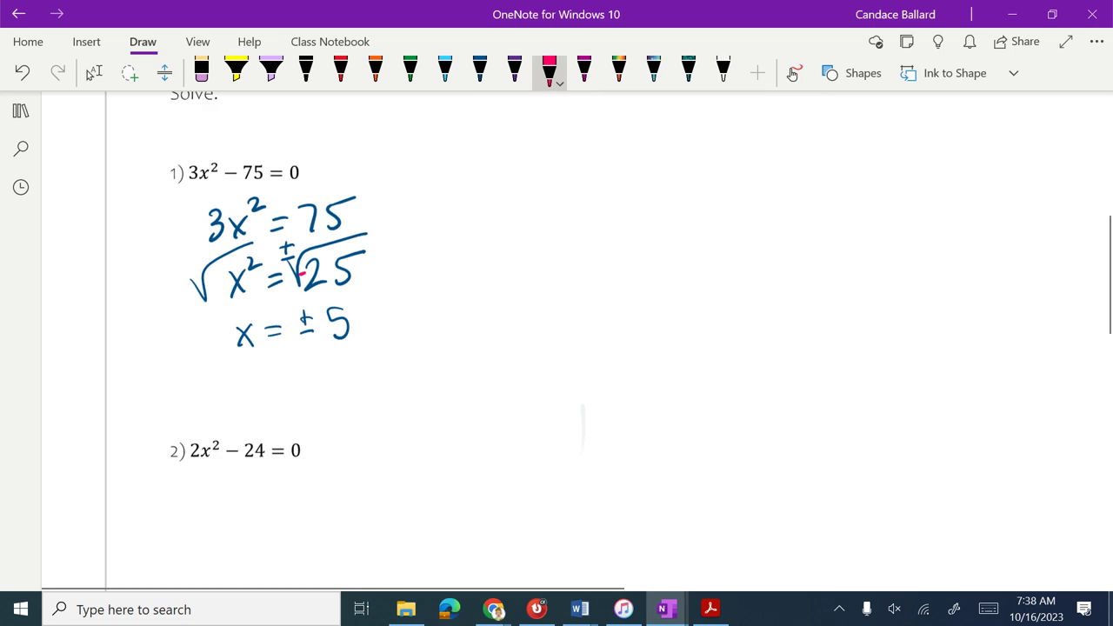
Step: Reselect the dark blue pen and handwrite 2x² = 24 beneath problem 2
{"action": "left_click", "coordinate": [90, 75]}
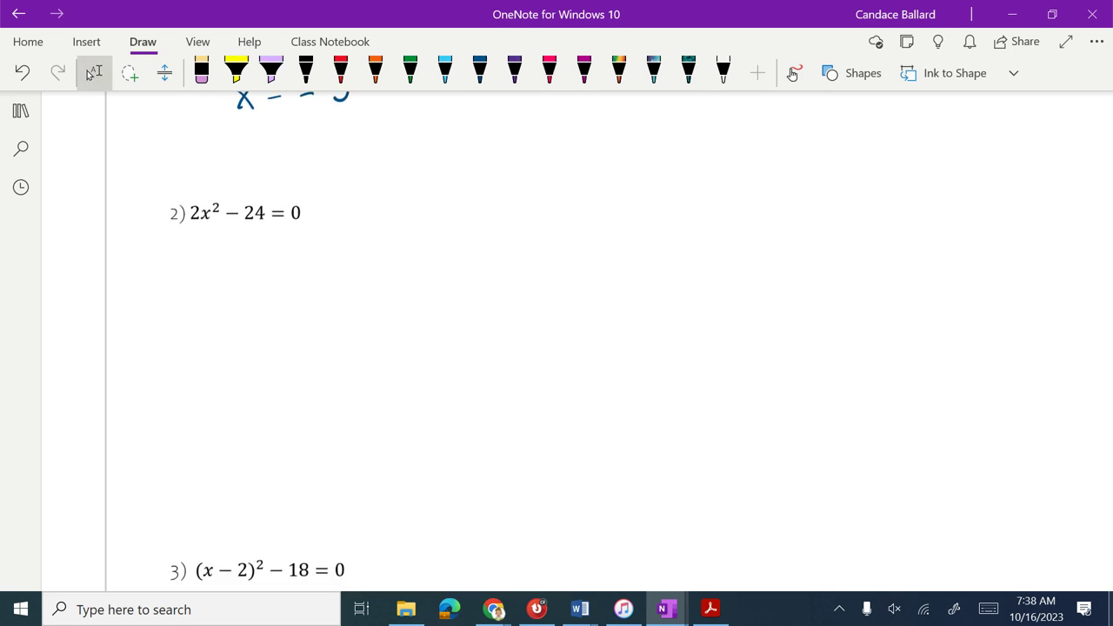
{"action": "left_click", "coordinate": [479, 72]}
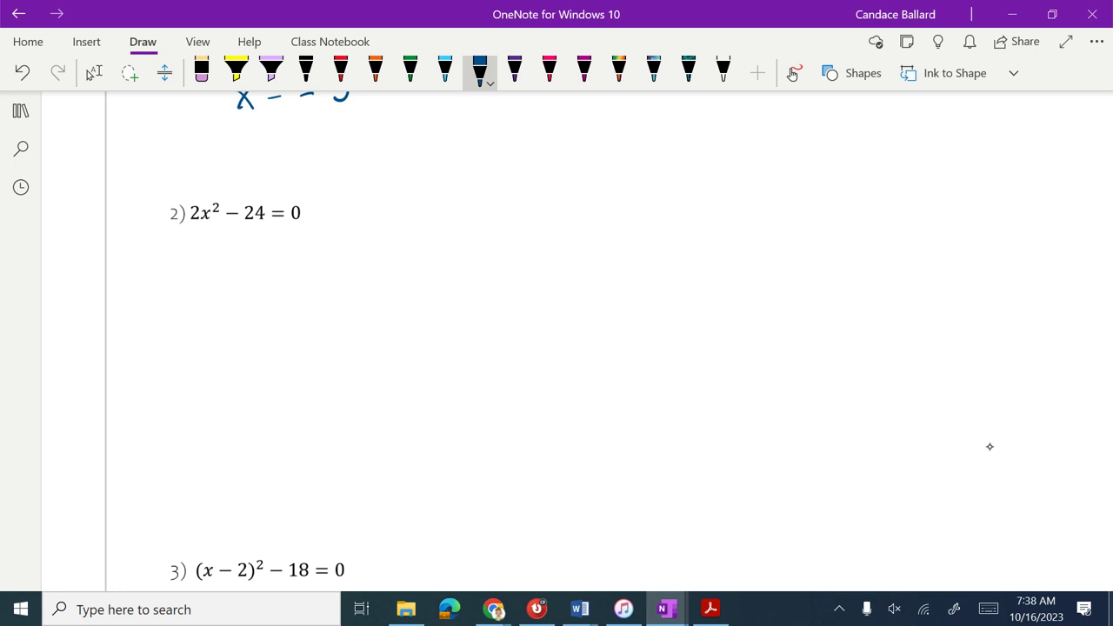
{"action": "mouse_move", "coordinate": [186, 268]}
{"action": "left_mouse_down"}
{"action": "mouse_move", "coordinate": [183, 292]}
{"action": "mouse_move", "coordinate": [228, 294]}
{"action": "left_mouse_up"}
{"action": "left_click_drag", "start_coordinate": [229, 273], "coordinate": [212, 295]}
{"action": "left_click_drag", "start_coordinate": [232, 263], "coordinate": [275, 273]}
{"action": "left_click_drag", "start_coordinate": [258, 288], "coordinate": [319, 280]}
{"action": "mouse_move", "coordinate": [331, 251]}
{"action": "left_mouse_down"}
{"action": "mouse_move", "coordinate": [323, 265]}
{"action": "mouse_move", "coordinate": [345, 260]}
{"action": "left_mouse_up"}
{"action": "left_click_drag", "start_coordinate": [343, 243], "coordinate": [338, 275]}
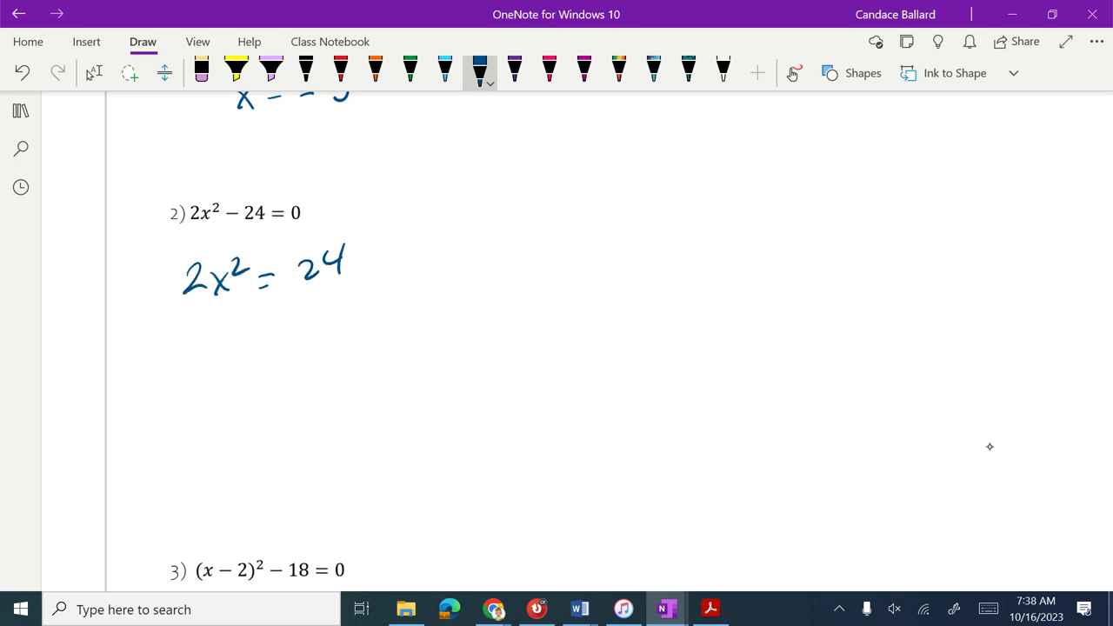
Step: Write x² = 12 with square roots on both sides, erasing misdrawn marks and adding ±
{"action": "left_click_drag", "start_coordinate": [213, 341], "coordinate": [233, 364]}
{"action": "left_click_drag", "start_coordinate": [235, 338], "coordinate": [220, 365]}
{"action": "left_click_drag", "start_coordinate": [236, 318], "coordinate": [269, 335]}
{"action": "left_click_drag", "start_coordinate": [255, 347], "coordinate": [270, 345]}
{"action": "mouse_move", "coordinate": [303, 321]}
{"action": "left_mouse_down"}
{"action": "mouse_move", "coordinate": [303, 352]}
{"action": "mouse_move", "coordinate": [349, 345]}
{"action": "left_mouse_up"}
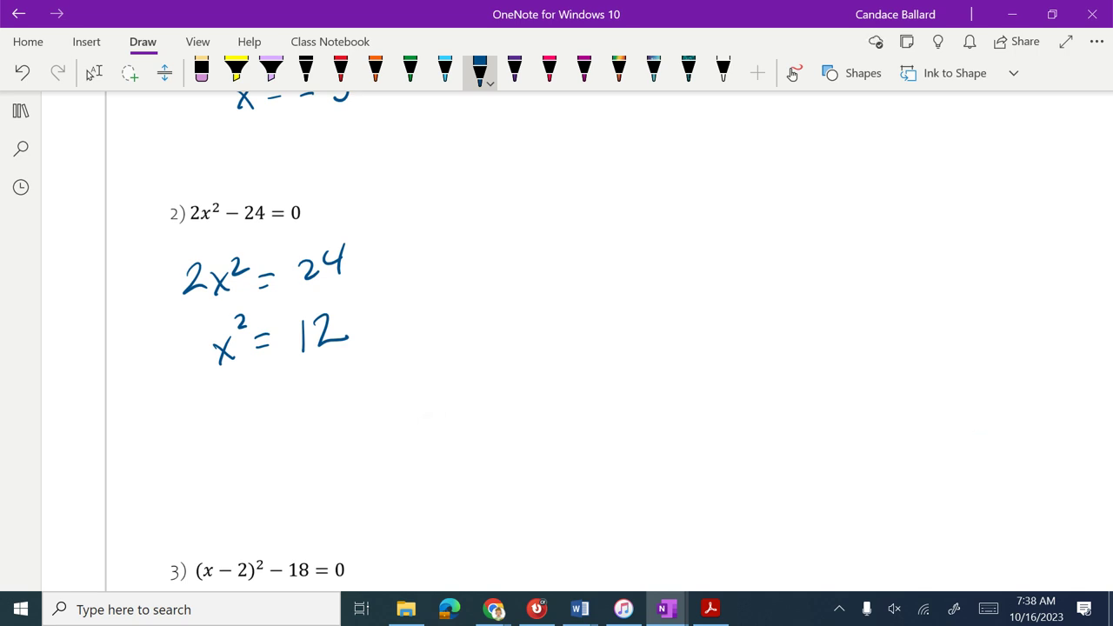
{"action": "mouse_move", "coordinate": [176, 352]}
{"action": "left_mouse_down"}
{"action": "mouse_move", "coordinate": [248, 306]}
{"action": "mouse_move", "coordinate": [333, 294]}
{"action": "mouse_move", "coordinate": [274, 311]}
{"action": "mouse_move", "coordinate": [286, 299]}
{"action": "mouse_move", "coordinate": [269, 300]}
{"action": "mouse_move", "coordinate": [288, 306]}
{"action": "left_mouse_up"}
{"action": "left_click", "coordinate": [202, 73]}
{"action": "left_click", "coordinate": [479, 73]}
{"action": "mouse_move", "coordinate": [283, 301]}
{"action": "left_mouse_down"}
{"action": "mouse_move", "coordinate": [290, 318]}
{"action": "mouse_move", "coordinate": [336, 296]}
{"action": "left_mouse_up"}
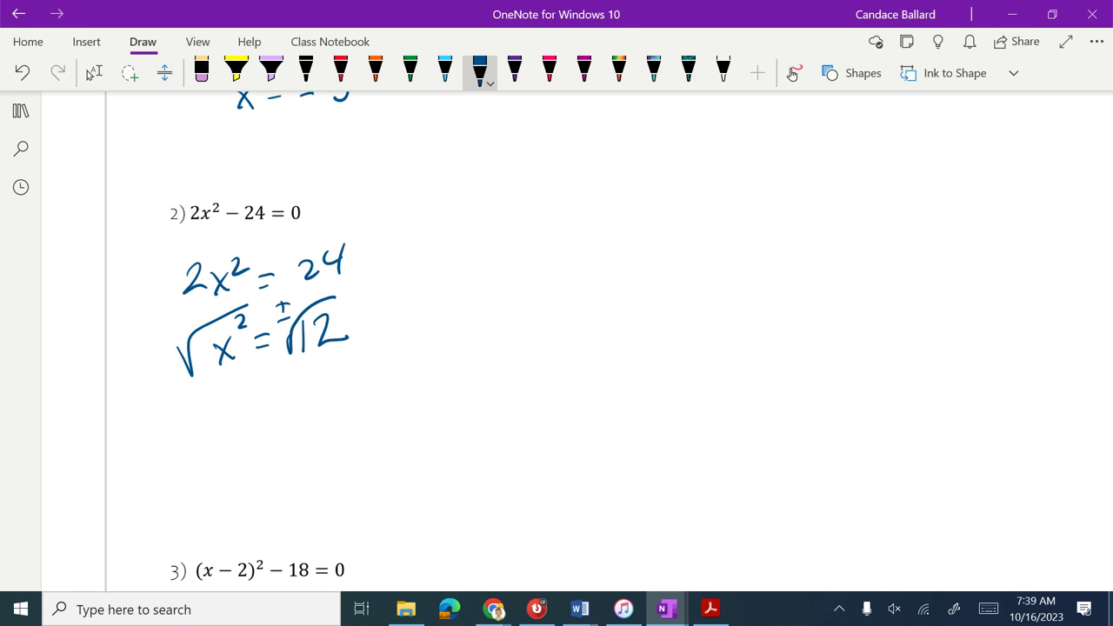
Step: Add the line = ±√4√3 to split the root of 12
{"action": "left_click_drag", "start_coordinate": [251, 405], "coordinate": [266, 403]}
{"action": "left_click_drag", "start_coordinate": [252, 415], "coordinate": [287, 401]}
{"action": "mouse_move", "coordinate": [282, 394]}
{"action": "left_mouse_down"}
{"action": "mouse_move", "coordinate": [295, 393]}
{"action": "mouse_move", "coordinate": [297, 405]}
{"action": "mouse_move", "coordinate": [369, 368]}
{"action": "mouse_move", "coordinate": [395, 400]}
{"action": "mouse_move", "coordinate": [447, 354]}
{"action": "left_mouse_up"}
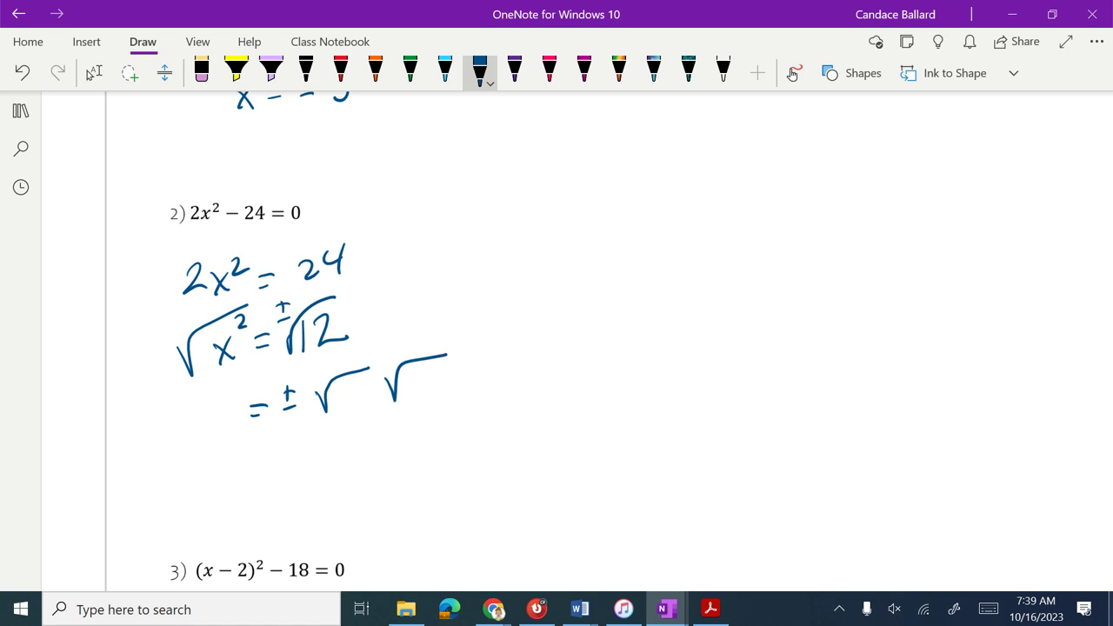
{"action": "left_click_drag", "start_coordinate": [342, 387], "coordinate": [354, 415]}
{"action": "left_click_drag", "start_coordinate": [422, 374], "coordinate": [421, 404]}
Step: Finish with the simplified answer = ±2√3 and scroll down to problem 3
{"action": "left_click_drag", "start_coordinate": [264, 459], "coordinate": [276, 455]}
{"action": "left_click_drag", "start_coordinate": [265, 470], "coordinate": [275, 468]}
{"action": "mouse_move", "coordinate": [295, 445]}
{"action": "left_mouse_down"}
{"action": "mouse_move", "coordinate": [294, 463]}
{"action": "mouse_move", "coordinate": [301, 451]}
{"action": "left_mouse_up"}
{"action": "mouse_move", "coordinate": [292, 468]}
{"action": "left_mouse_down"}
{"action": "mouse_move", "coordinate": [360, 477]}
{"action": "mouse_move", "coordinate": [412, 429]}
{"action": "mouse_move", "coordinate": [397, 473]}
{"action": "left_mouse_up"}
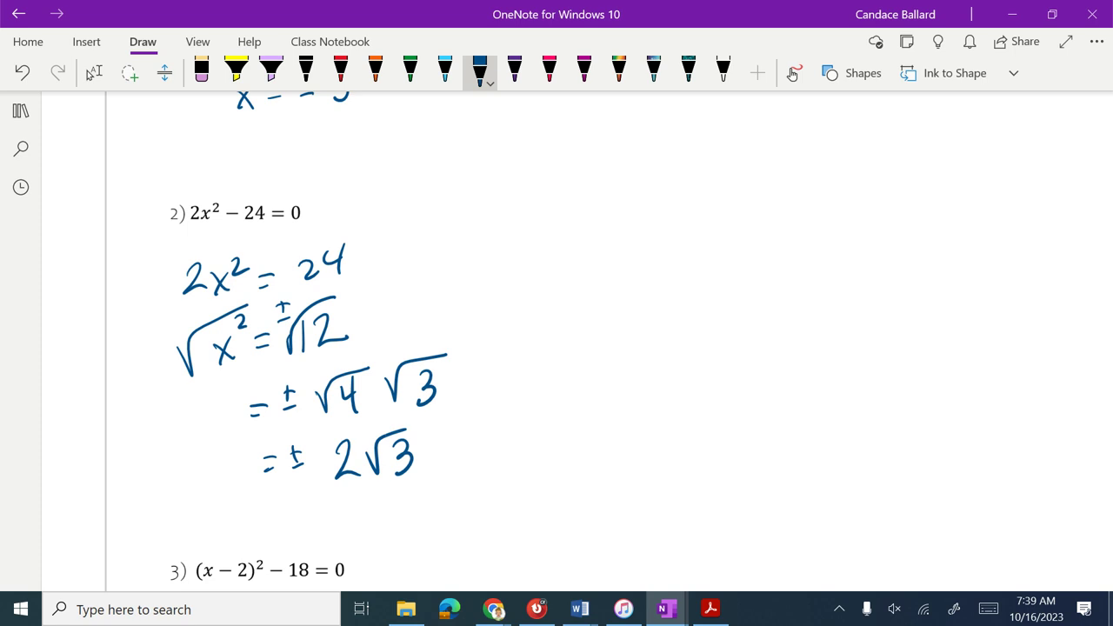
{"action": "scroll", "coordinate": [348, 348], "scroll_direction": "down", "scroll_amount": 5}
Step: Handwrite (x − 2)² = 18 in blue ink beneath problem 3
{"action": "left_click", "coordinate": [93, 73]}
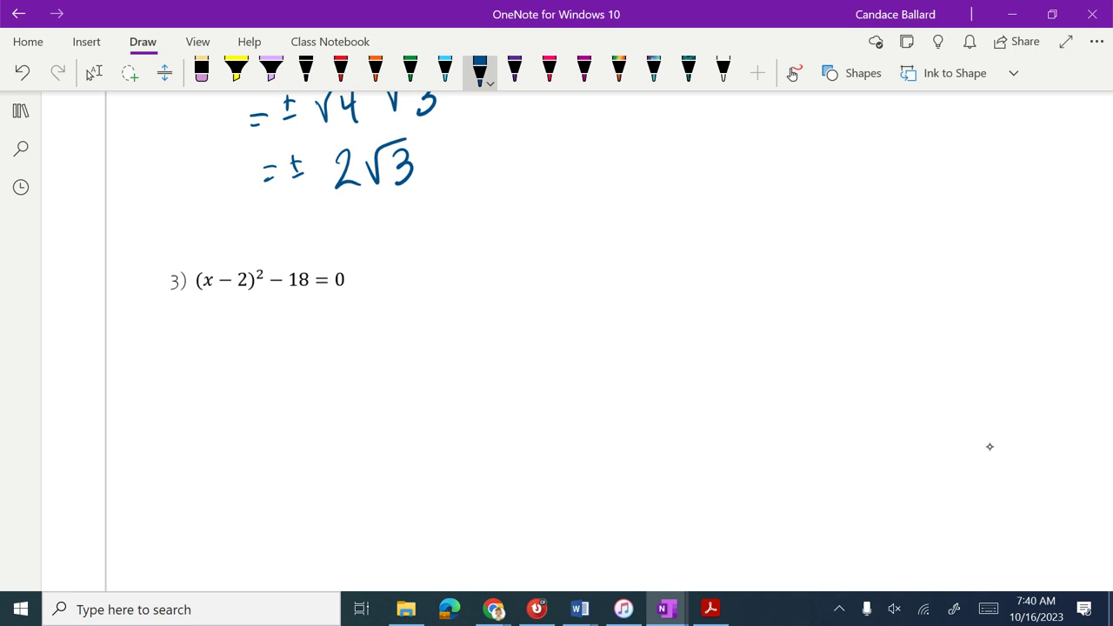
{"action": "mouse_move", "coordinate": [192, 342]}
{"action": "left_mouse_down"}
{"action": "mouse_move", "coordinate": [186, 374]}
{"action": "mouse_move", "coordinate": [205, 366]}
{"action": "left_mouse_up"}
{"action": "mouse_move", "coordinate": [213, 351]}
{"action": "left_mouse_down"}
{"action": "mouse_move", "coordinate": [215, 365]}
{"action": "mouse_move", "coordinate": [240, 349]}
{"action": "left_mouse_up"}
{"action": "left_click_drag", "start_coordinate": [242, 342], "coordinate": [260, 369]}
{"action": "left_click_drag", "start_coordinate": [271, 326], "coordinate": [309, 339]}
{"action": "left_click_drag", "start_coordinate": [293, 351], "coordinate": [340, 358]}
{"action": "left_click_drag", "start_coordinate": [349, 332], "coordinate": [358, 331]}
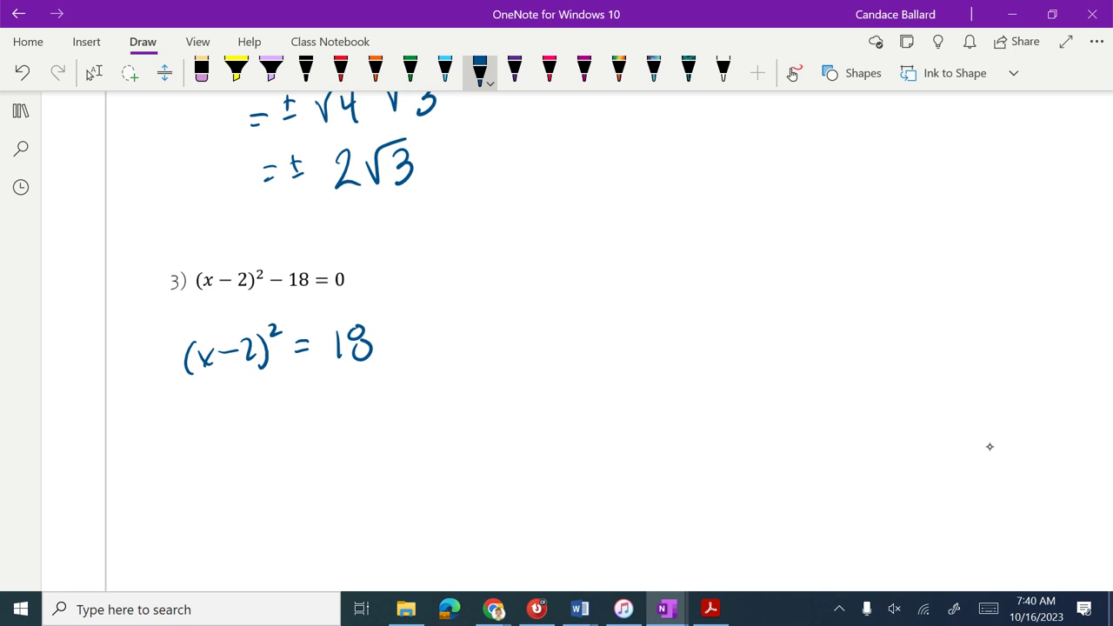
Step: Take square roots of both sides and write x − 2 = ± with split roots
{"action": "mouse_move", "coordinate": [144, 352]}
{"action": "left_mouse_down"}
{"action": "mouse_move", "coordinate": [159, 383]}
{"action": "mouse_move", "coordinate": [268, 307]}
{"action": "left_mouse_up"}
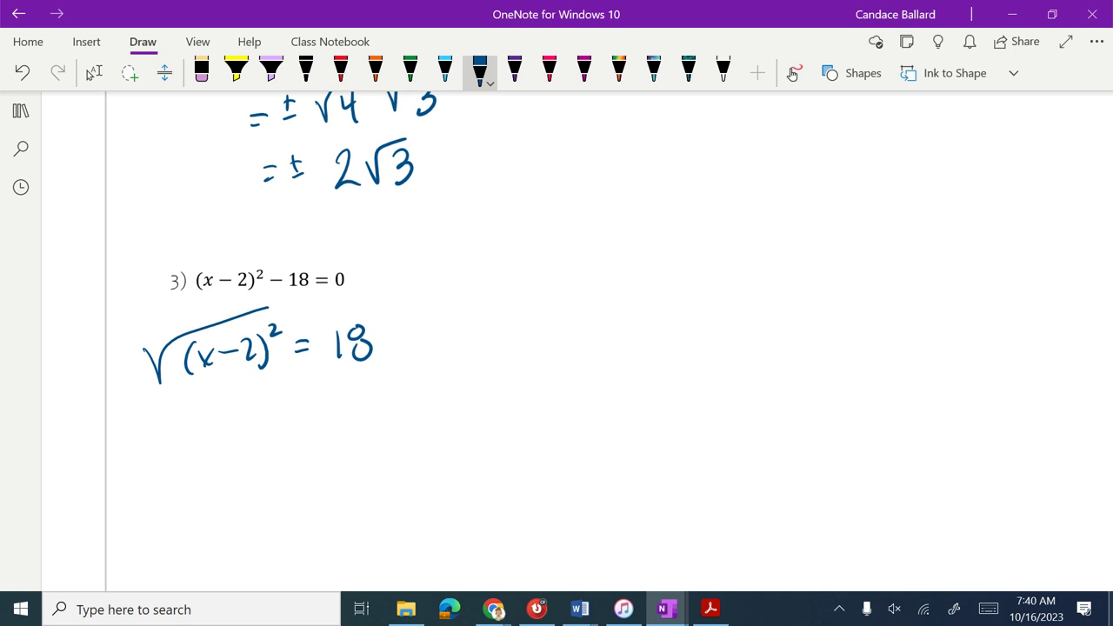
{"action": "mouse_move", "coordinate": [322, 341]}
{"action": "left_mouse_down"}
{"action": "mouse_move", "coordinate": [336, 311]}
{"action": "mouse_move", "coordinate": [376, 305]}
{"action": "left_mouse_up"}
{"action": "left_click_drag", "start_coordinate": [307, 298], "coordinate": [307, 319]}
{"action": "left_click_drag", "start_coordinate": [300, 308], "coordinate": [323, 320]}
{"action": "left_click_drag", "start_coordinate": [194, 421], "coordinate": [210, 445]}
{"action": "mouse_move", "coordinate": [209, 419]}
{"action": "left_mouse_down"}
{"action": "mouse_move", "coordinate": [196, 446]}
{"action": "mouse_move", "coordinate": [238, 427]}
{"action": "left_mouse_up"}
{"action": "mouse_move", "coordinate": [242, 415]}
{"action": "left_mouse_down"}
{"action": "mouse_move", "coordinate": [257, 438]}
{"action": "mouse_move", "coordinate": [302, 415]}
{"action": "mouse_move", "coordinate": [305, 424]}
{"action": "mouse_move", "coordinate": [327, 416]}
{"action": "left_mouse_up"}
{"action": "mouse_move", "coordinate": [320, 407]}
{"action": "left_mouse_down"}
{"action": "mouse_move", "coordinate": [337, 404]}
{"action": "mouse_move", "coordinate": [336, 425]}
{"action": "mouse_move", "coordinate": [365, 424]}
{"action": "mouse_move", "coordinate": [419, 383]}
{"action": "mouse_move", "coordinate": [440, 389]}
{"action": "mouse_move", "coordinate": [494, 372]}
{"action": "left_mouse_up"}
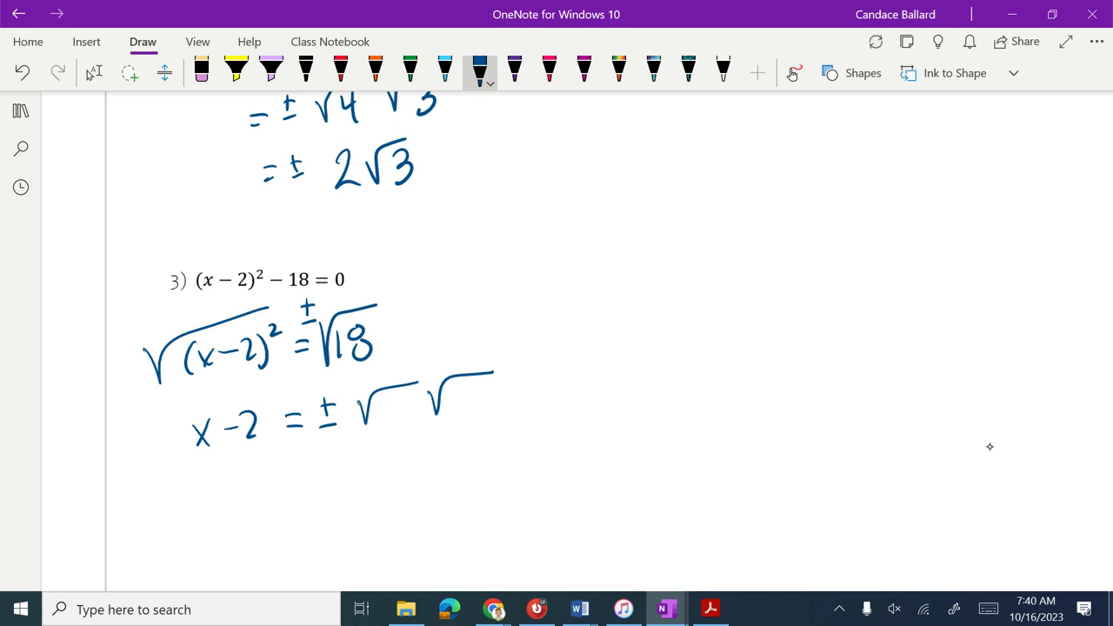
Step: Fill in √9√2, move the −2 across, and finish with x = 2 ± 3√2
{"action": "left_click_drag", "start_coordinate": [403, 401], "coordinate": [396, 427]}
{"action": "mouse_move", "coordinate": [425, 393]}
{"action": "left_mouse_down"}
{"action": "mouse_move", "coordinate": [447, 420]}
{"action": "mouse_move", "coordinate": [466, 404]}
{"action": "left_mouse_up"}
{"action": "mouse_move", "coordinate": [249, 493]}
{"action": "left_mouse_down"}
{"action": "mouse_move", "coordinate": [266, 490]}
{"action": "mouse_move", "coordinate": [266, 503]}
{"action": "left_mouse_up"}
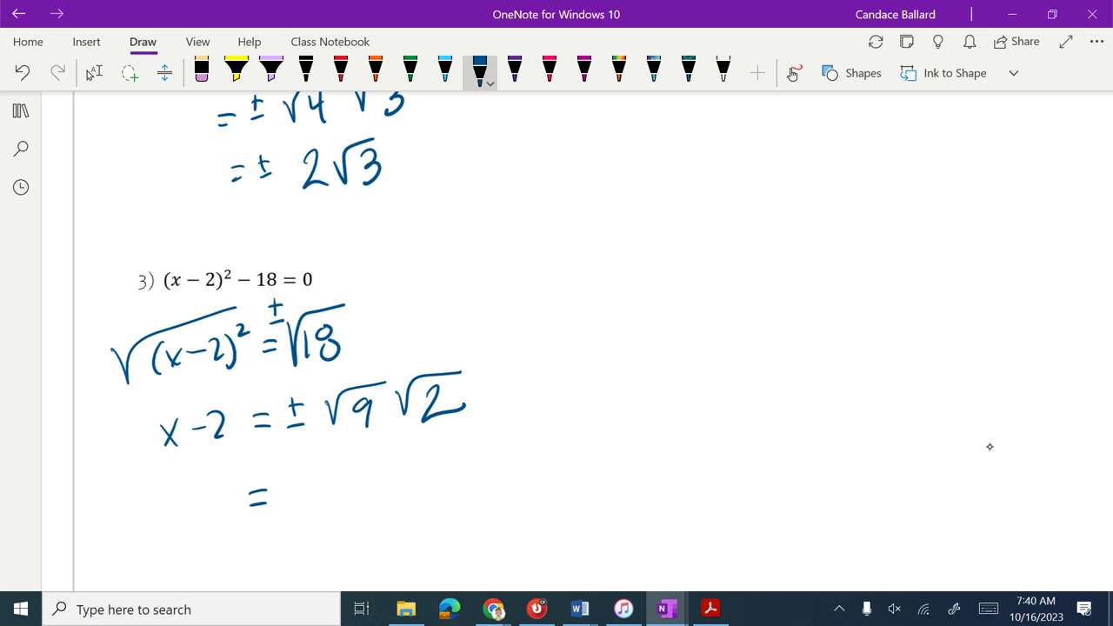
{"action": "left_click_drag", "start_coordinate": [378, 471], "coordinate": [380, 487]}
{"action": "mouse_move", "coordinate": [370, 476]}
{"action": "left_mouse_down"}
{"action": "mouse_move", "coordinate": [389, 475]}
{"action": "mouse_move", "coordinate": [405, 493]}
{"action": "mouse_move", "coordinate": [469, 449]}
{"action": "mouse_move", "coordinate": [481, 489]}
{"action": "left_mouse_up"}
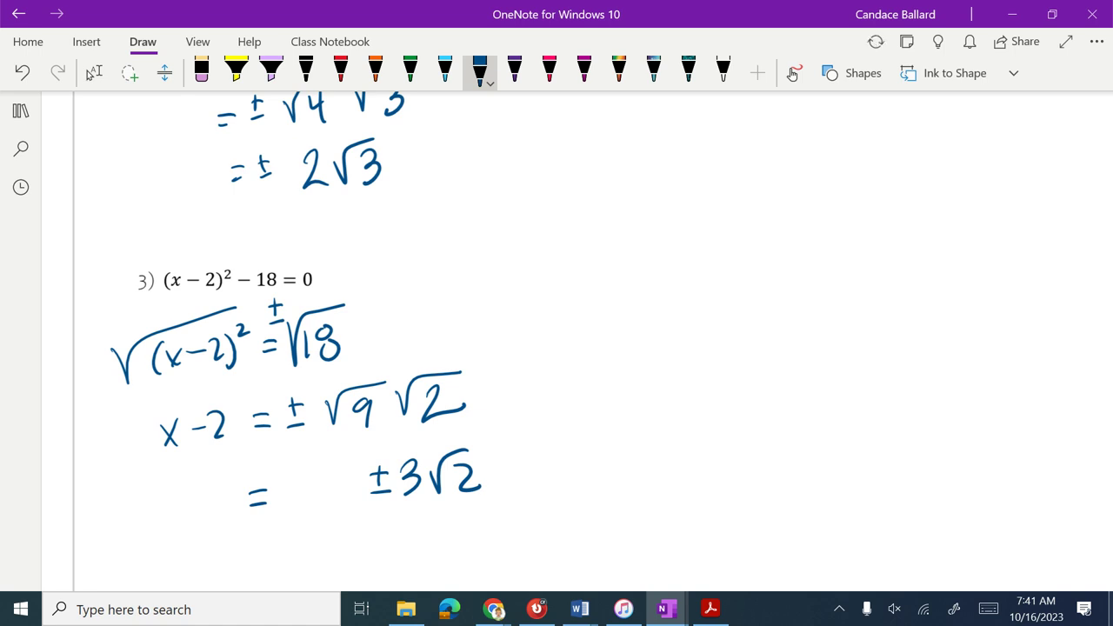
{"action": "left_click_drag", "start_coordinate": [218, 450], "coordinate": [263, 461]}
{"action": "mouse_move", "coordinate": [198, 496]}
{"action": "left_mouse_down"}
{"action": "mouse_move", "coordinate": [219, 520]}
{"action": "mouse_move", "coordinate": [200, 529]}
{"action": "left_mouse_up"}
{"action": "left_click_drag", "start_coordinate": [304, 469], "coordinate": [339, 503]}
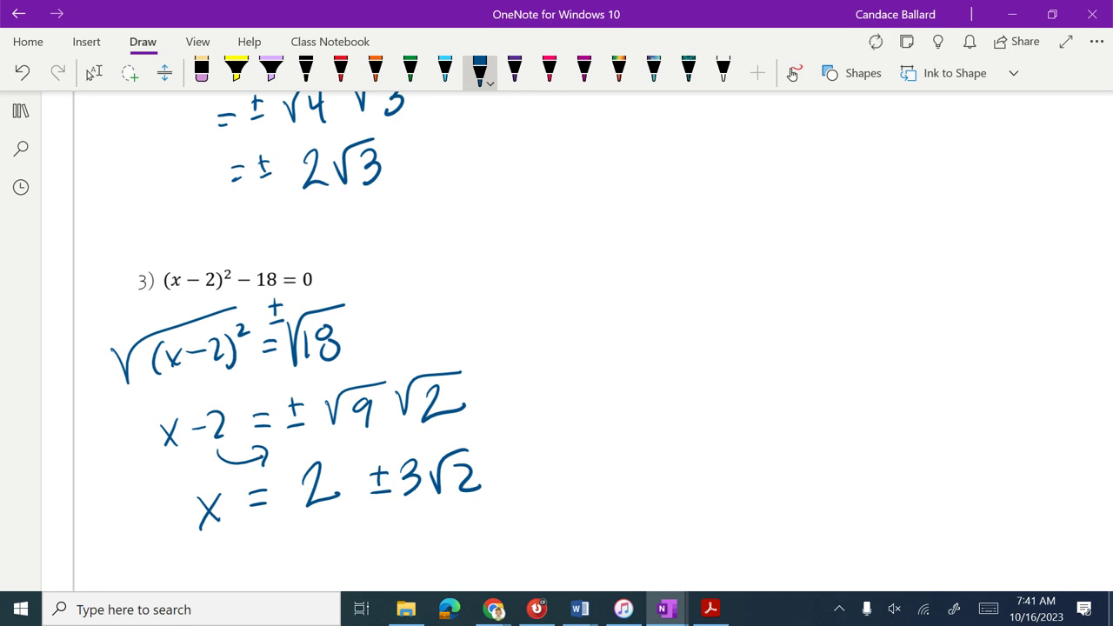
{"action": "left_click", "coordinate": [90, 73]}
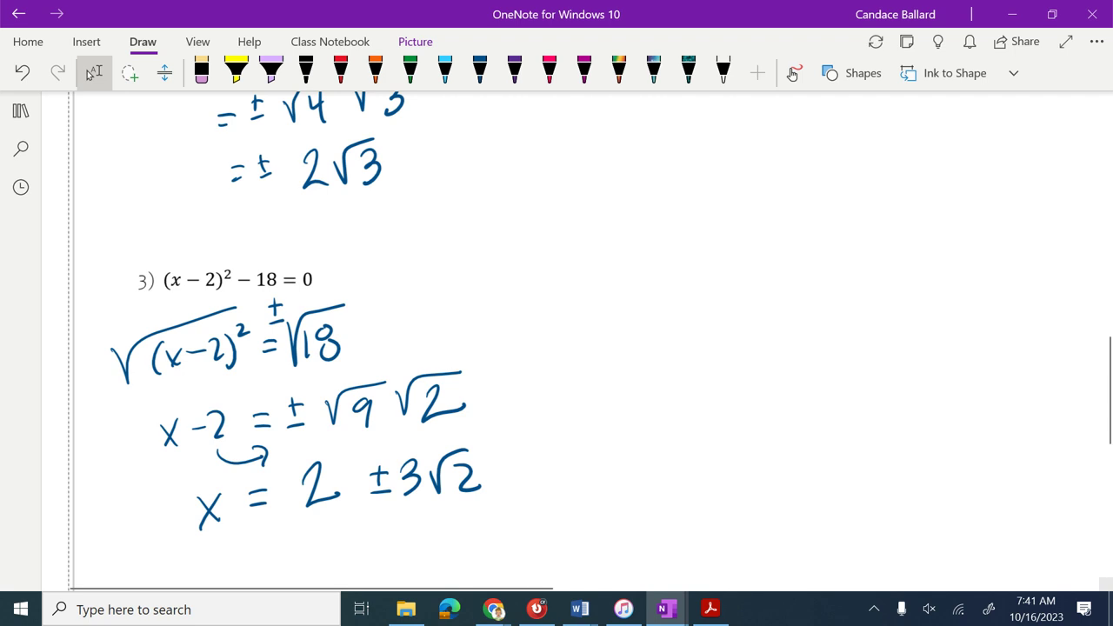